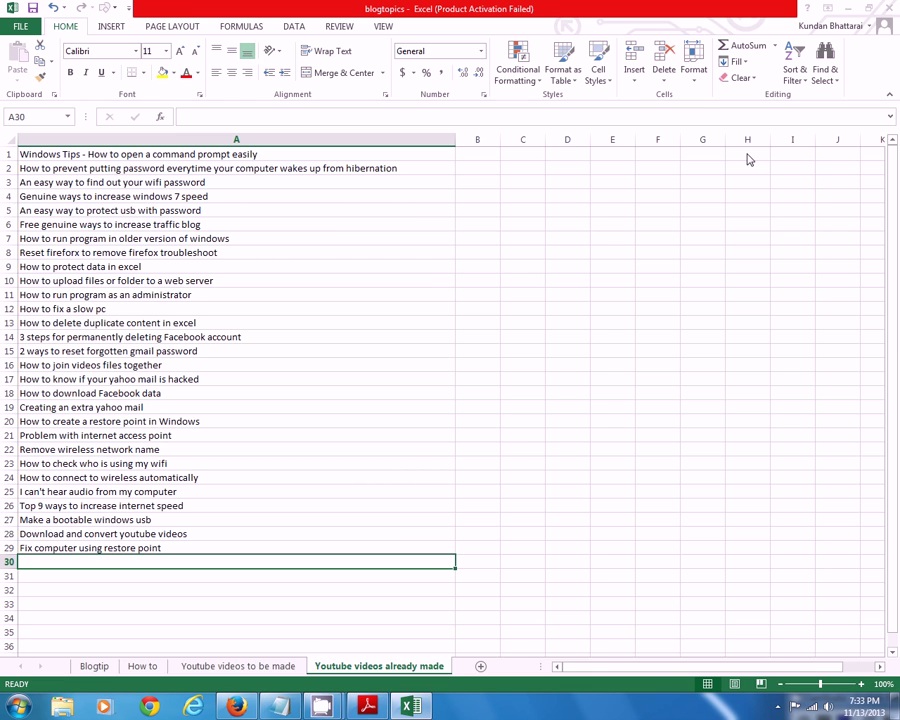
click(853, 10)
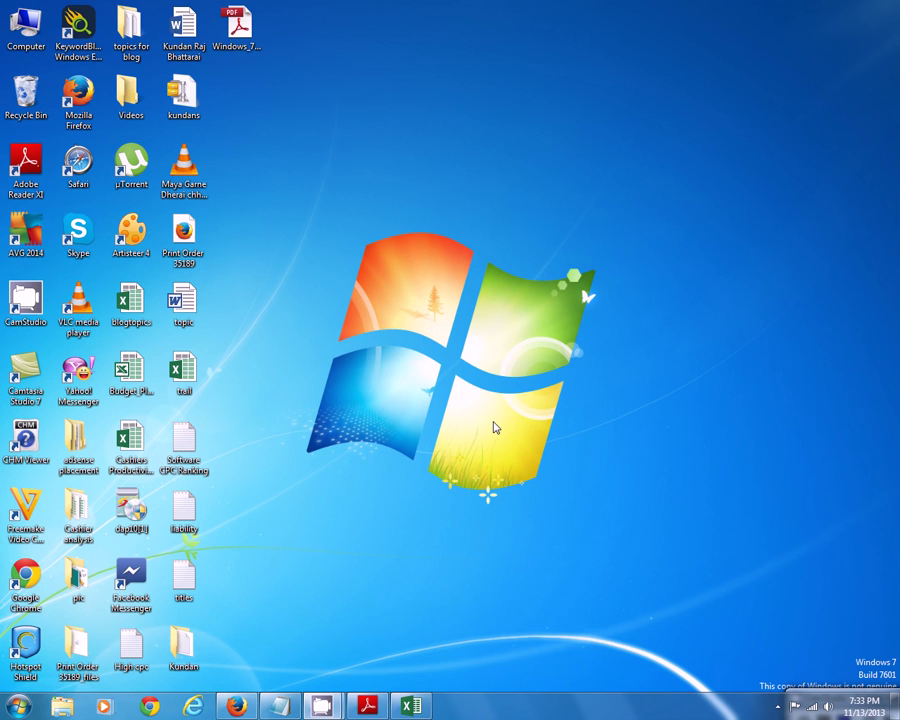
Step: Launch the first pinned taskbar program, Windows Explorer, to open the Libraries window
key(super+e)
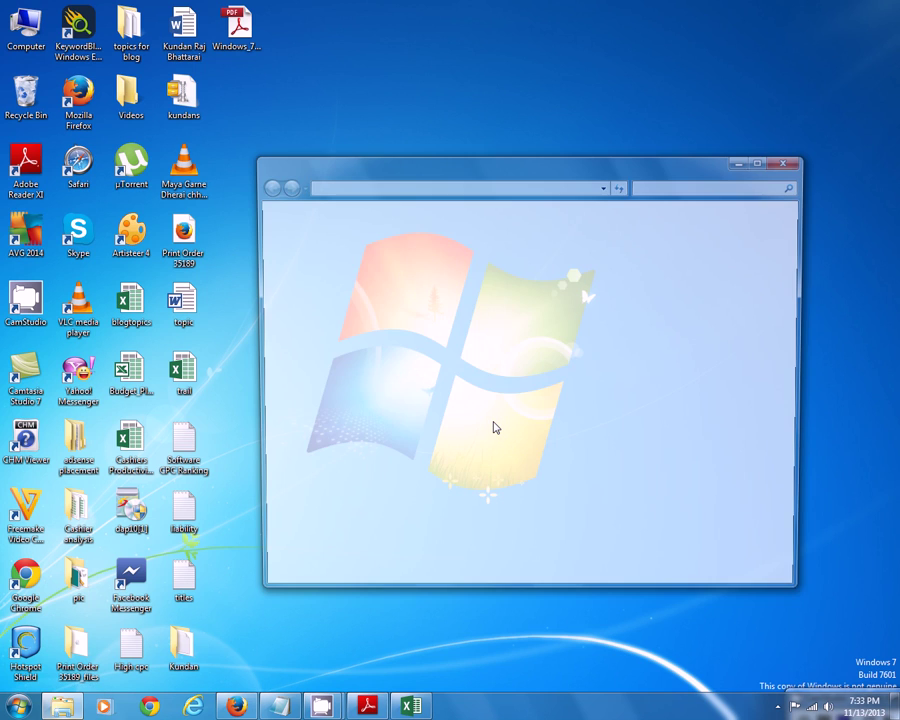